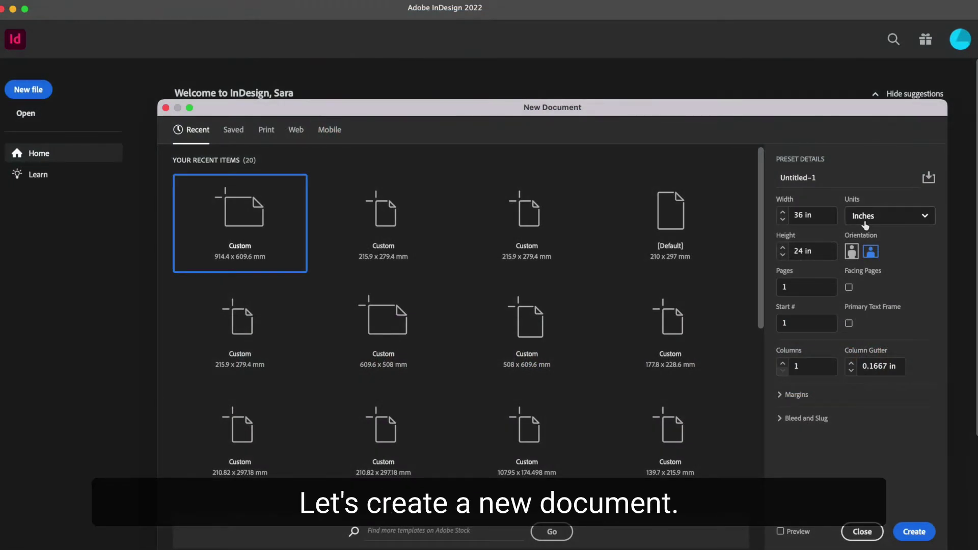
Set the new document's width and height to 8.5 in
{"action": "left_click_drag", "start_coordinate": [814, 215], "coordinate": [790, 215]}
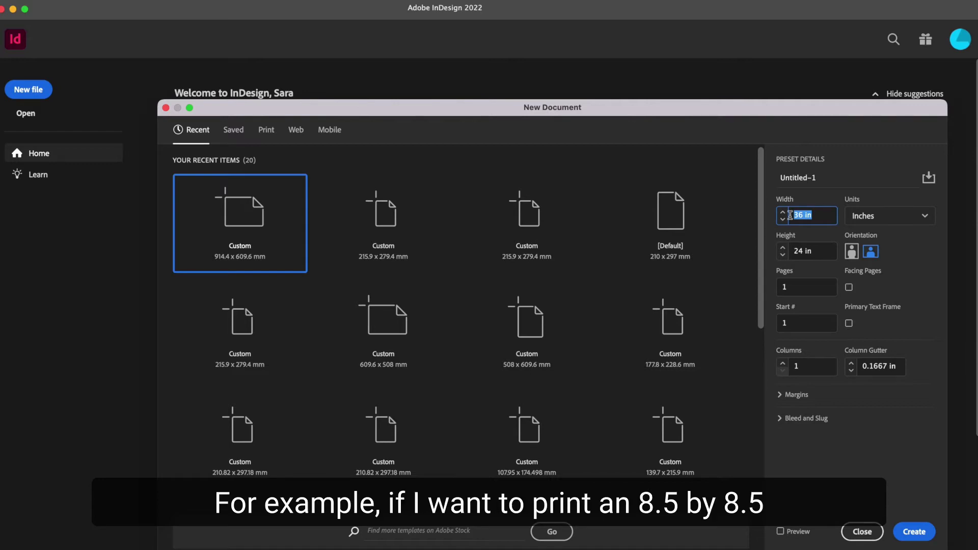
{"action": "type", "text": "8.5"}
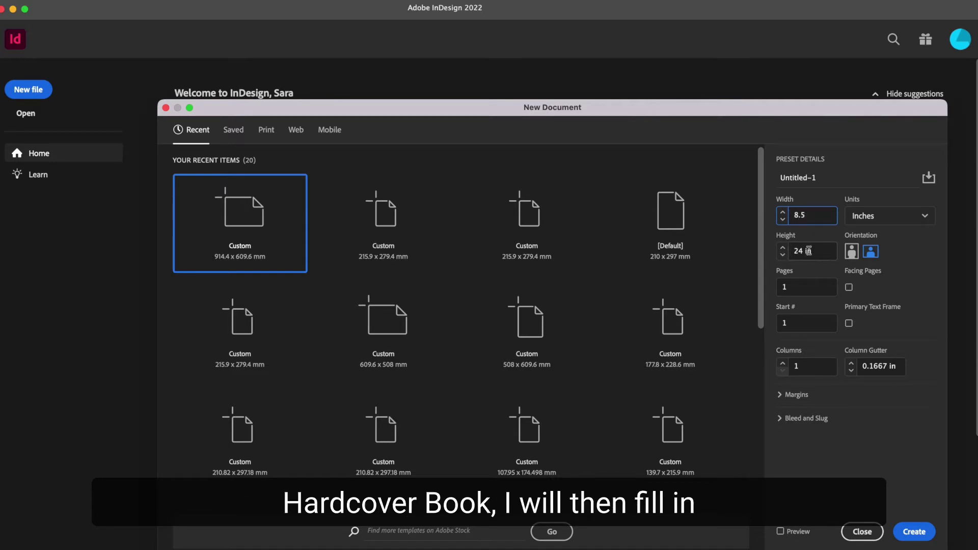
{"action": "left_click_drag", "start_coordinate": [814, 251], "coordinate": [787, 250]}
{"action": "type", "text": "8.5"}
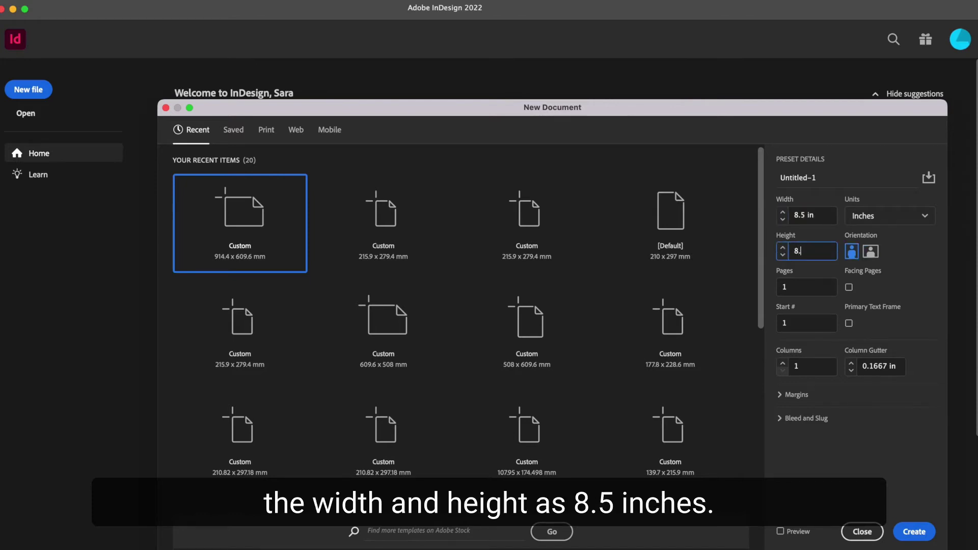
{"action": "left_click", "coordinate": [928, 255]}
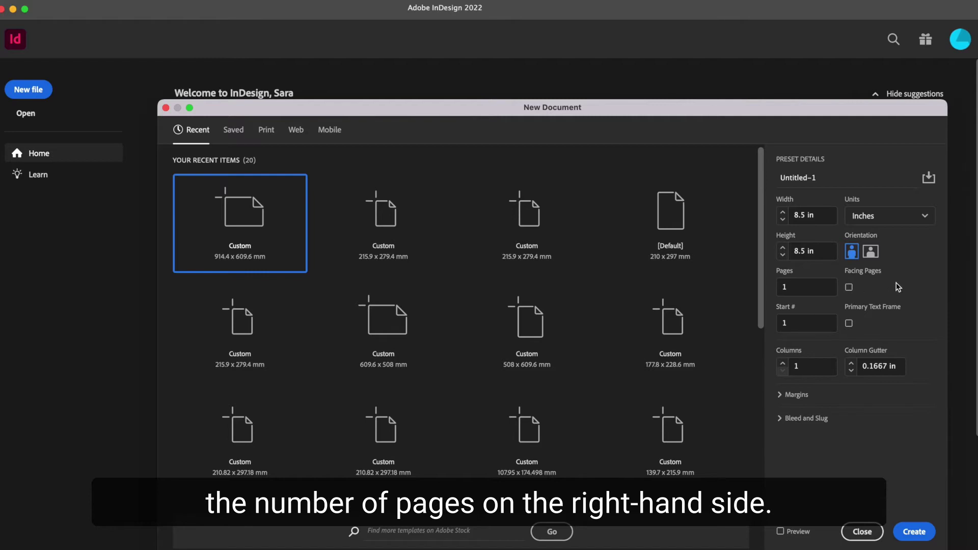
Add a linked 0.125 in bleed on all four sides and create the document
{"action": "left_click", "coordinate": [780, 397]}
{"action": "left_click", "coordinate": [780, 397]}
{"action": "left_click", "coordinate": [781, 420]}
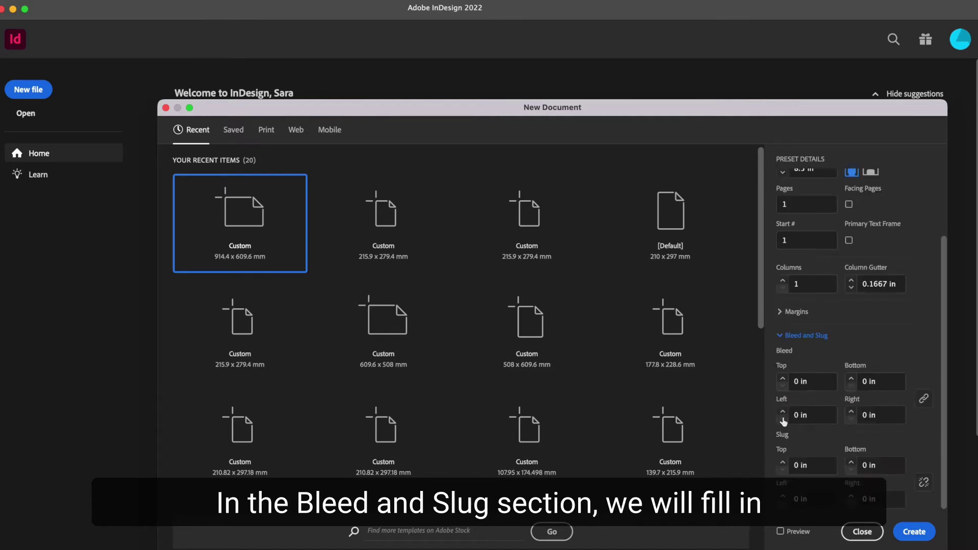
{"action": "left_click_drag", "start_coordinate": [811, 381], "coordinate": [792, 381]}
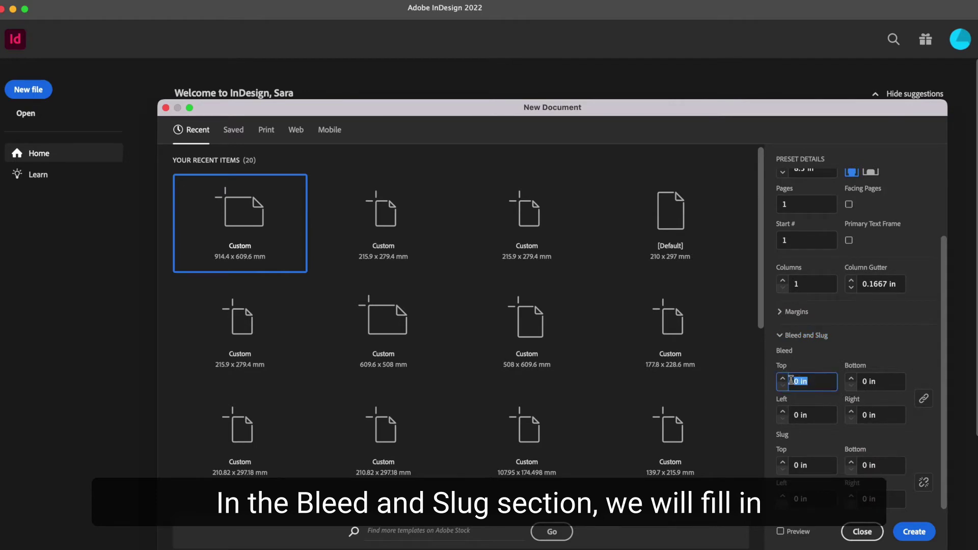
{"action": "type", "text": "0.125"}
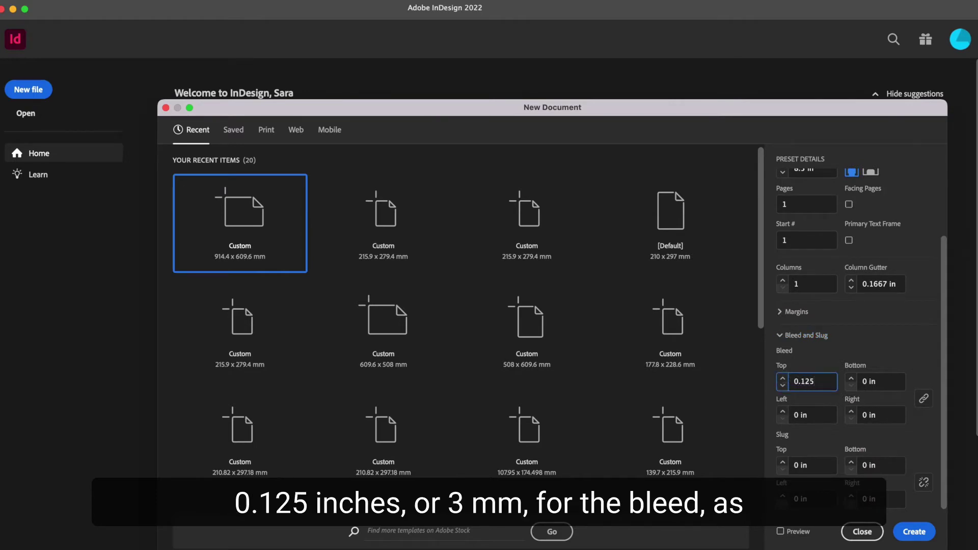
{"action": "left_click", "coordinate": [917, 369]}
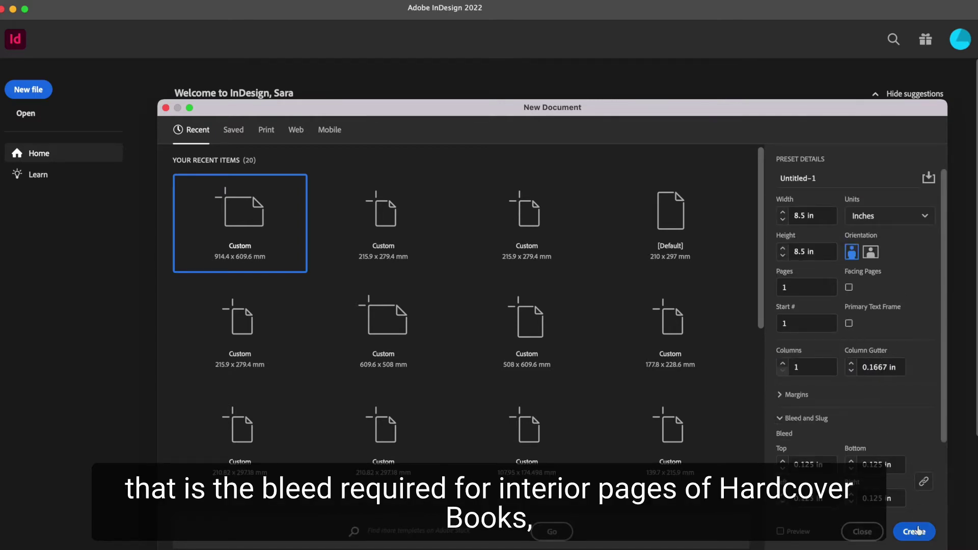
{"action": "left_click", "coordinate": [916, 531]}
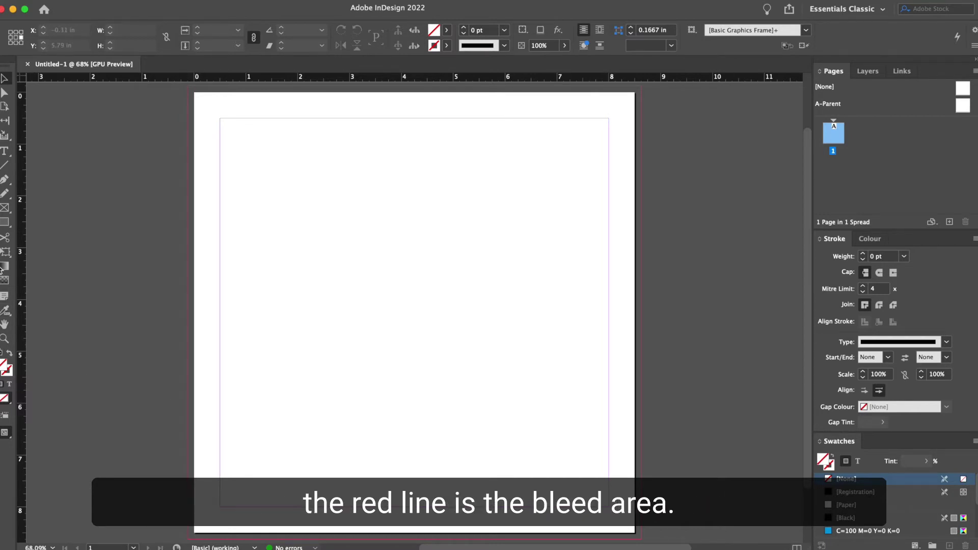
Draw a rectangle from bleed corner to bleed corner, fill it with [Black], and deselect it
{"action": "left_click", "coordinate": [4, 222]}
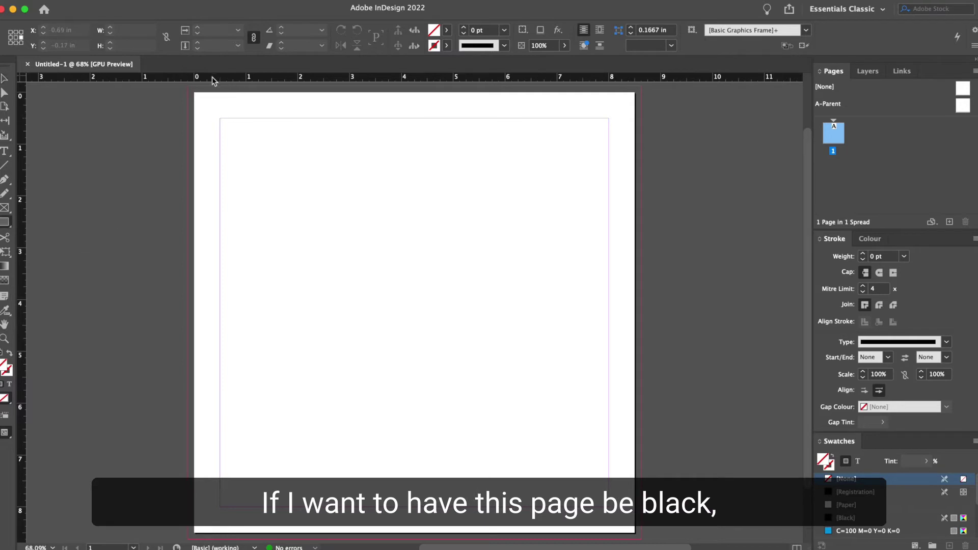
{"action": "left_click_drag", "start_coordinate": [189, 88], "coordinate": [640, 471]}
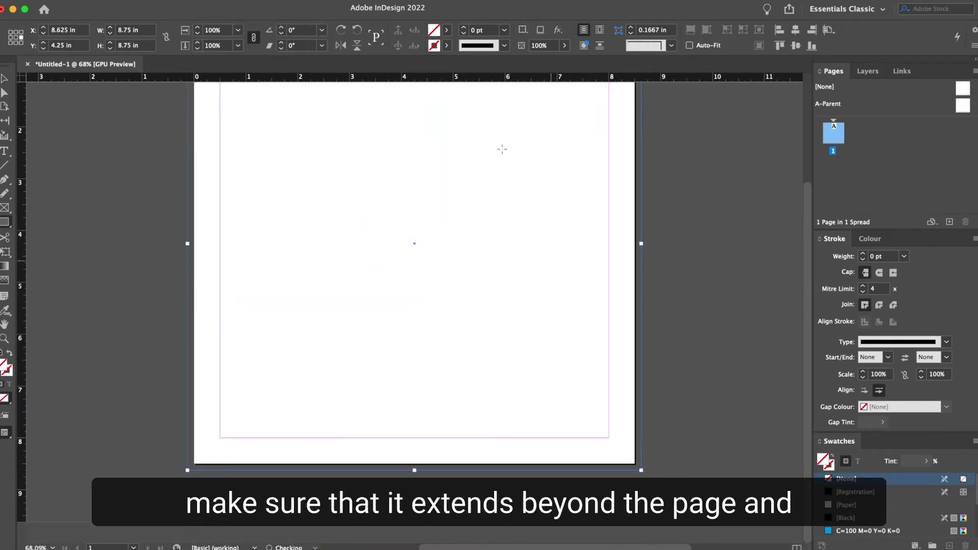
{"action": "left_click", "coordinate": [447, 30]}
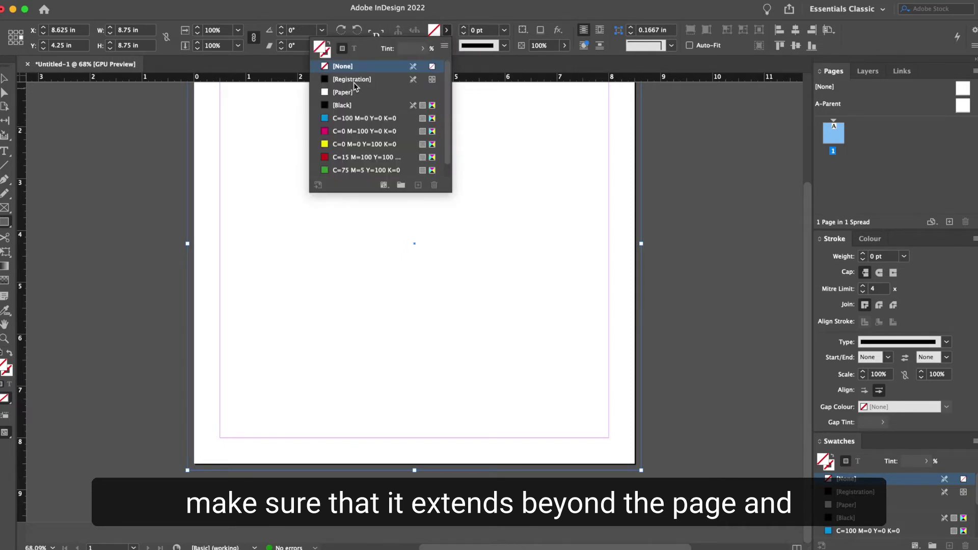
{"action": "left_click", "coordinate": [351, 106]}
{"action": "scroll", "coordinate": [682, 171], "scroll_direction": "up", "scroll_amount": 3}
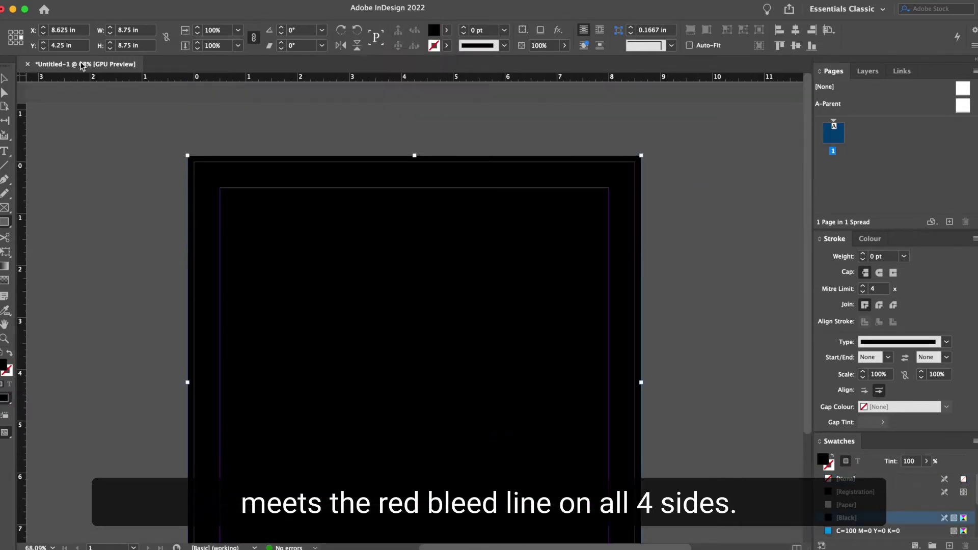
{"action": "left_click", "coordinate": [718, 229]}
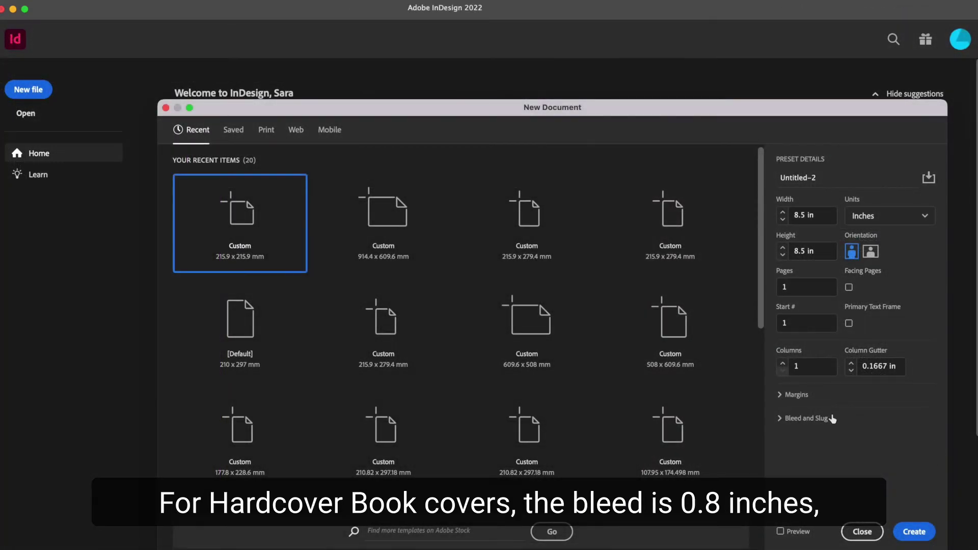
Create the second 8.5 in square document with a linked 0.8 in bleed
{"action": "left_click", "coordinate": [806, 419]}
{"action": "left_click", "coordinate": [785, 382]}
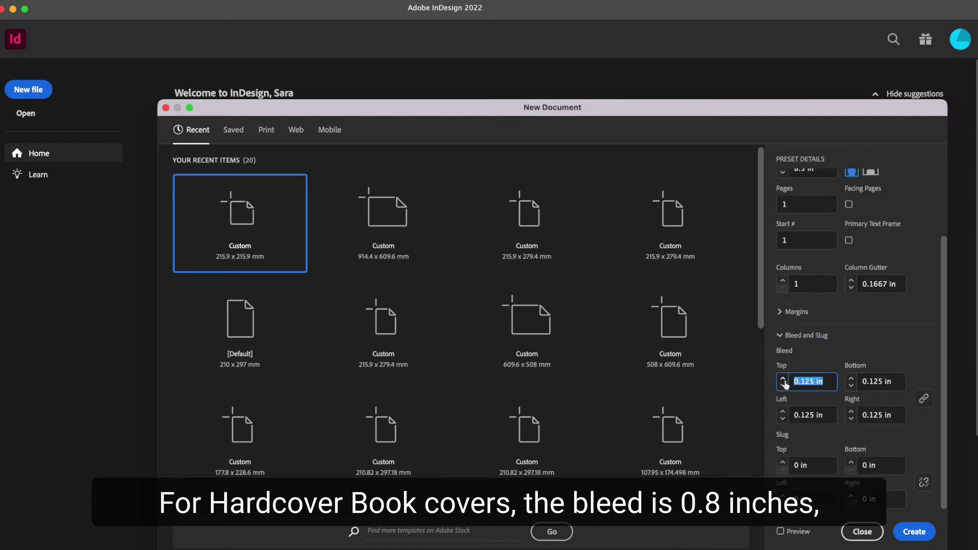
{"action": "type", "text": "0.8"}
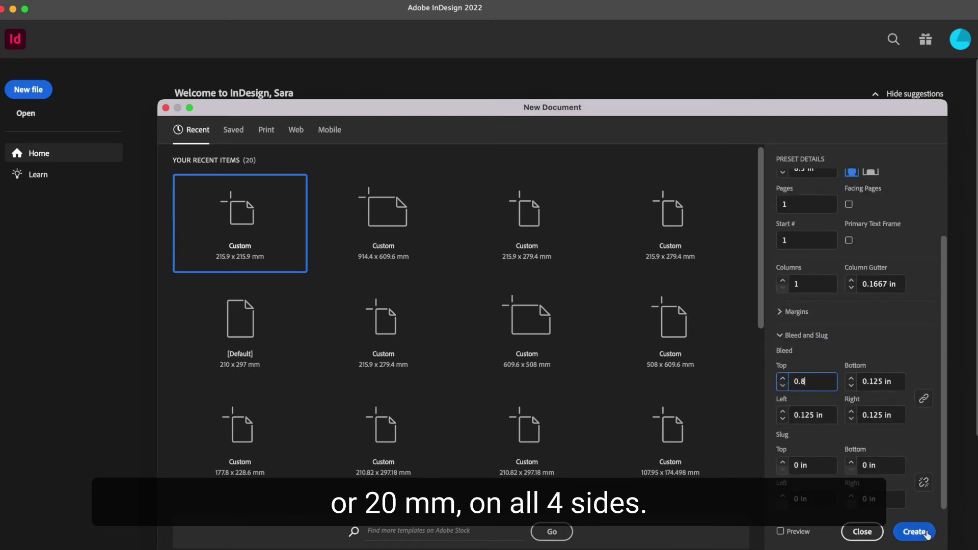
{"action": "left_click", "coordinate": [916, 532]}
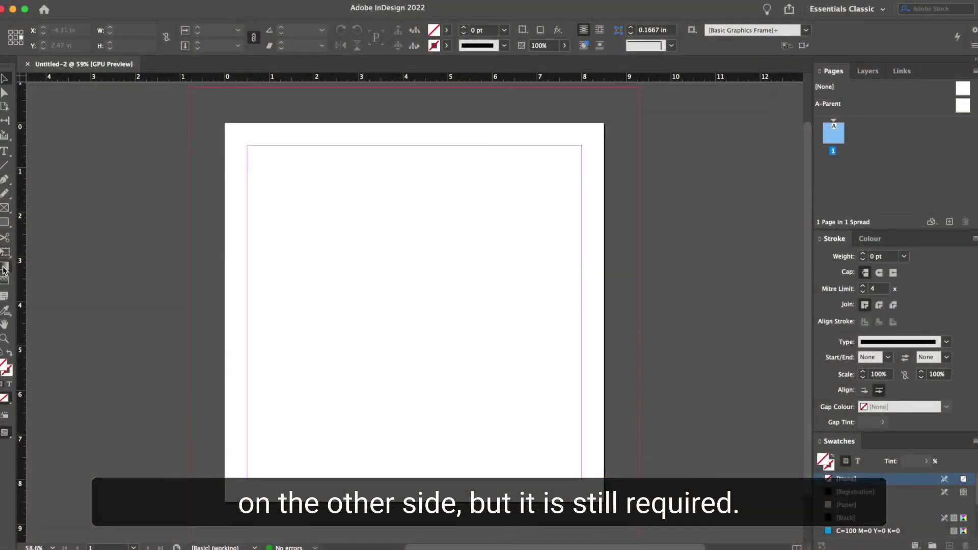
Draw a rectangle spanning the bleed area, fill it with [Black], and deselect
{"action": "left_click", "coordinate": [3, 223]}
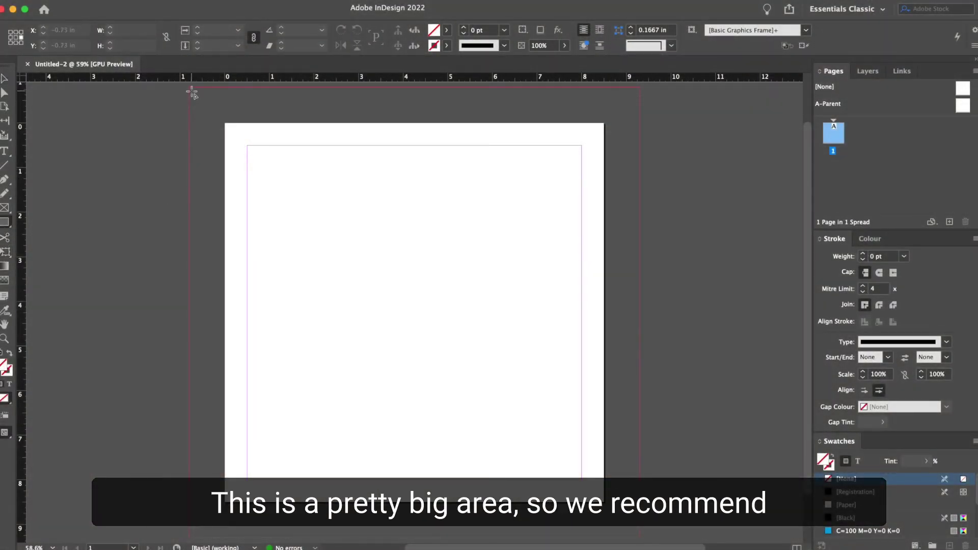
{"action": "left_click_drag", "start_coordinate": [190, 90], "coordinate": [642, 538]}
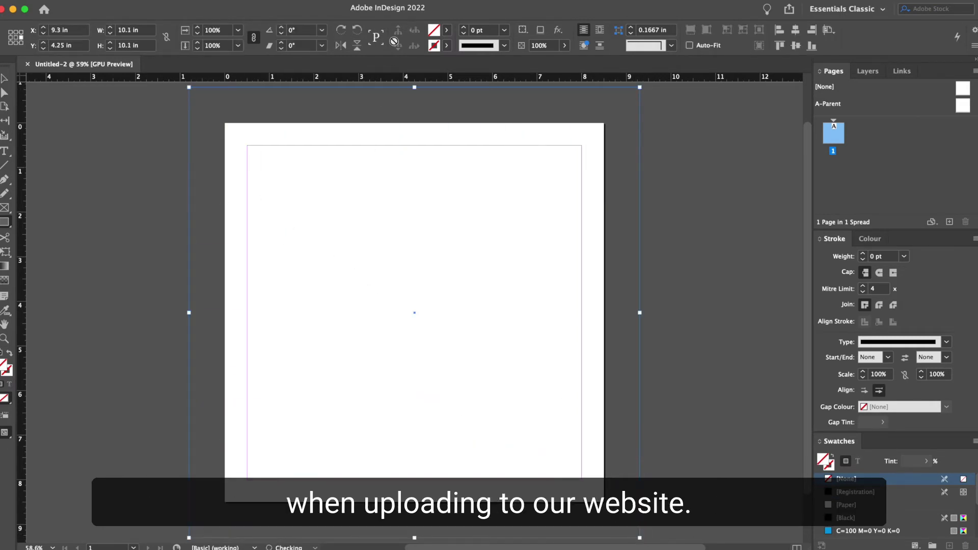
{"action": "left_click", "coordinate": [447, 30]}
{"action": "left_click", "coordinate": [360, 105]}
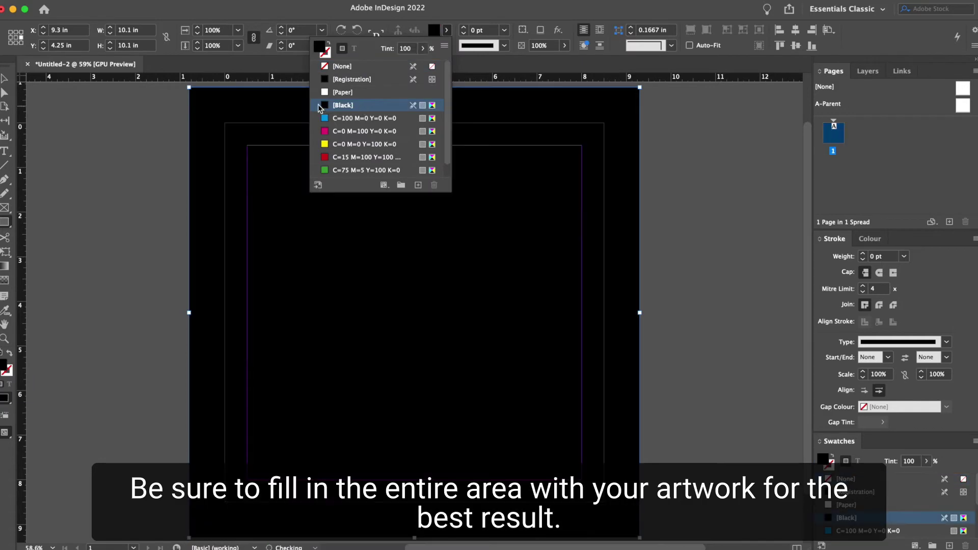
{"action": "left_click", "coordinate": [660, 146]}
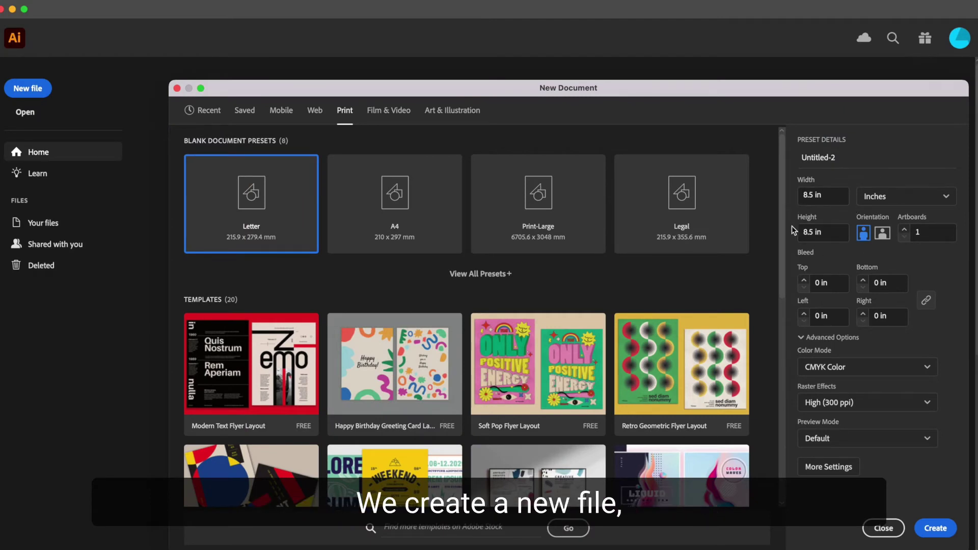
Create the 8.5 × 8.5 in Illustrator document with a 0.125 in bleed
{"action": "left_click", "coordinate": [830, 283]}
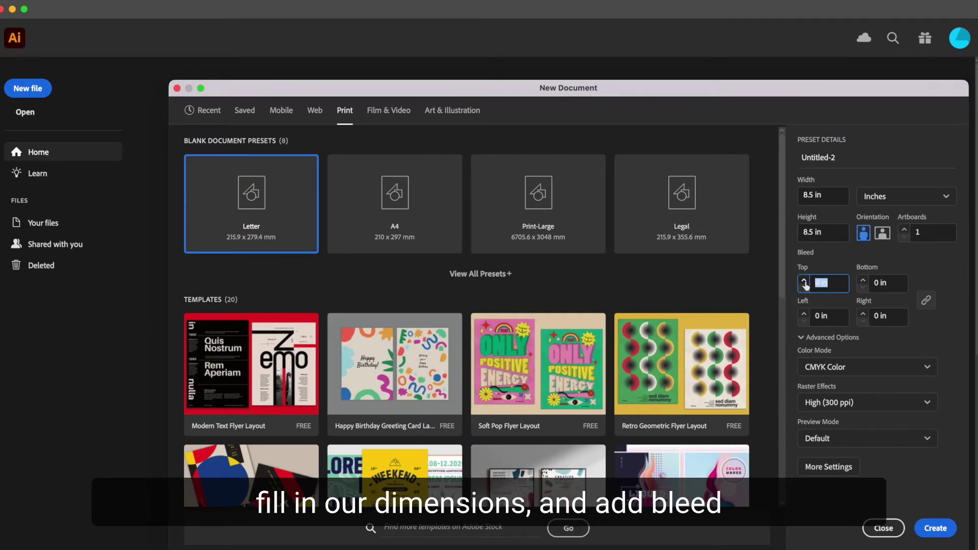
{"action": "type", "text": "0.125"}
{"action": "left_click", "coordinate": [936, 529]}
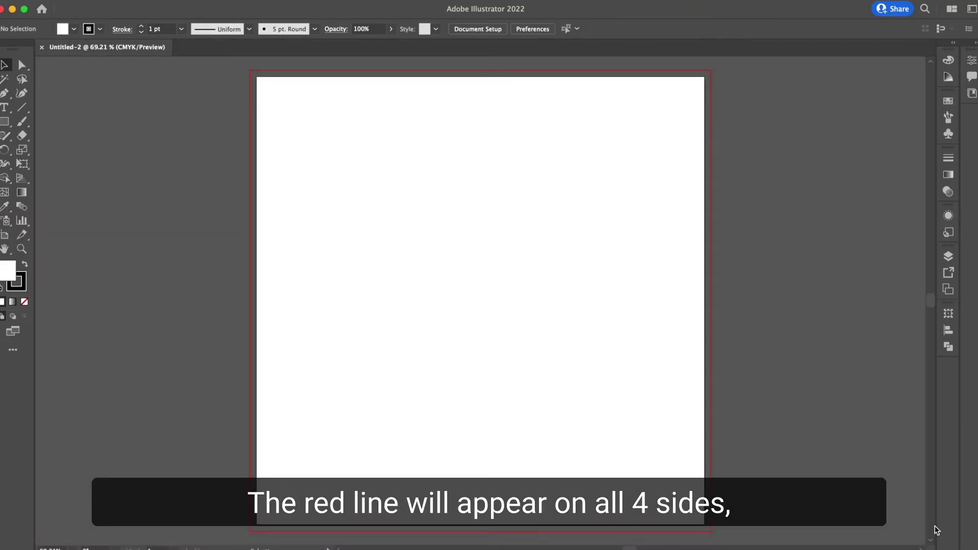
Add a second and third artboard from the Artboards panel
{"action": "left_click", "coordinate": [948, 290]}
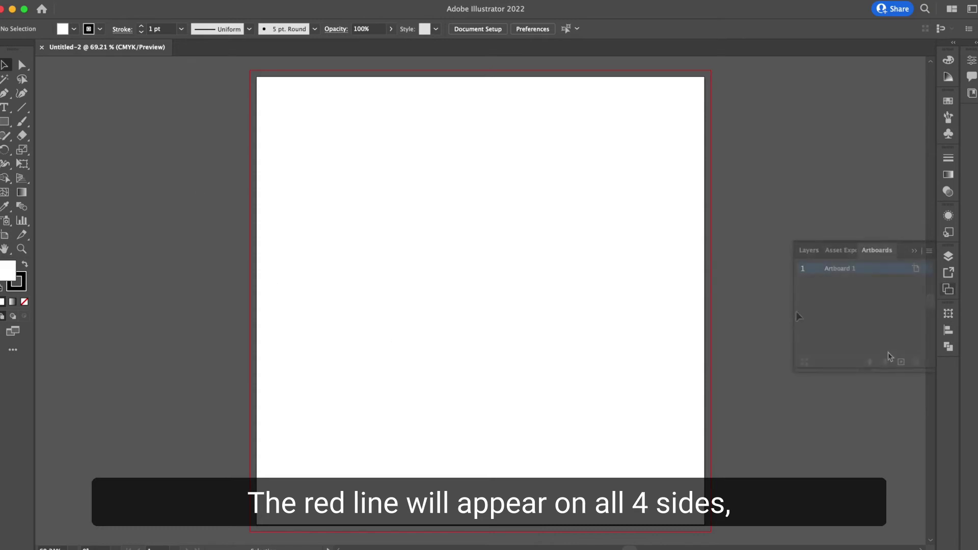
{"action": "left_click", "coordinate": [901, 362]}
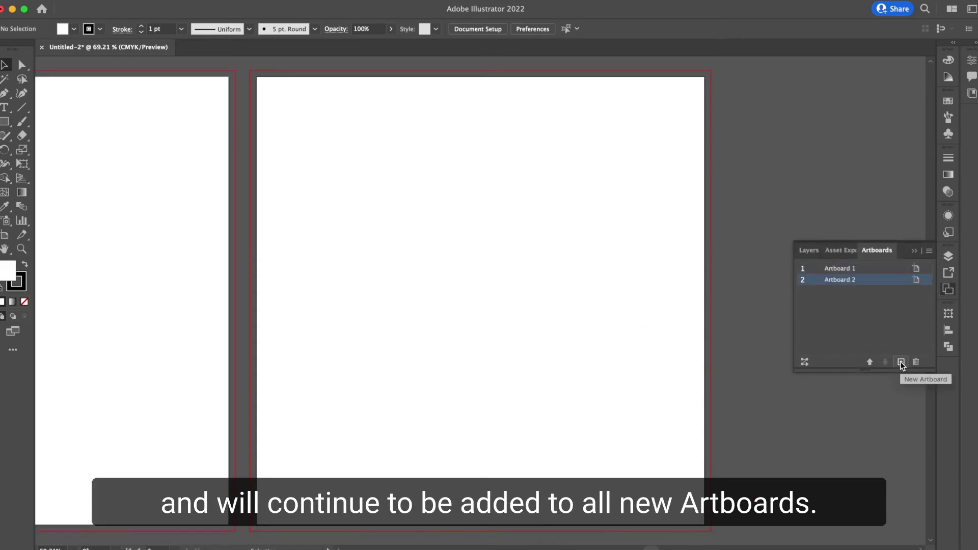
{"action": "left_click", "coordinate": [901, 362]}
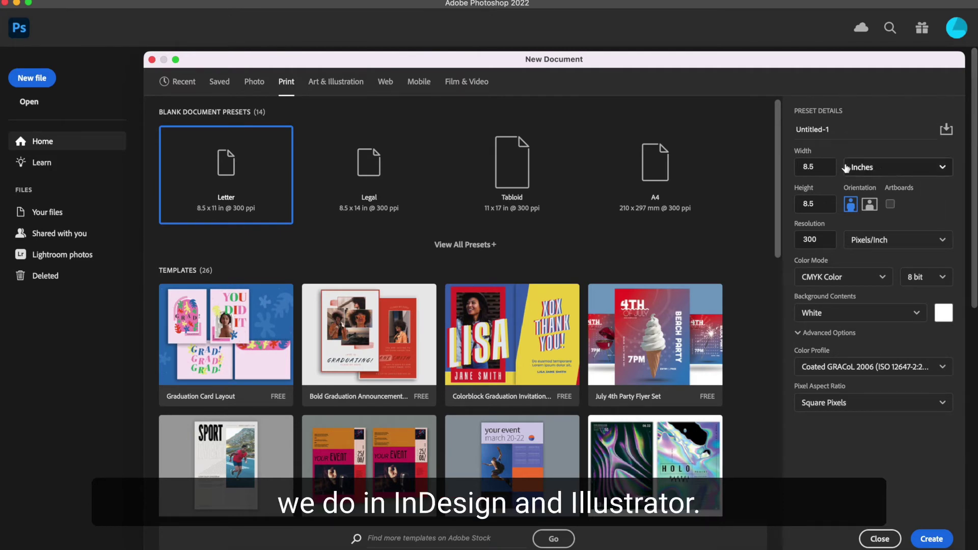
Set width and height to 8.75 in and create the 300 ppi CMYK canvas
{"action": "double_click", "coordinate": [812, 167]}
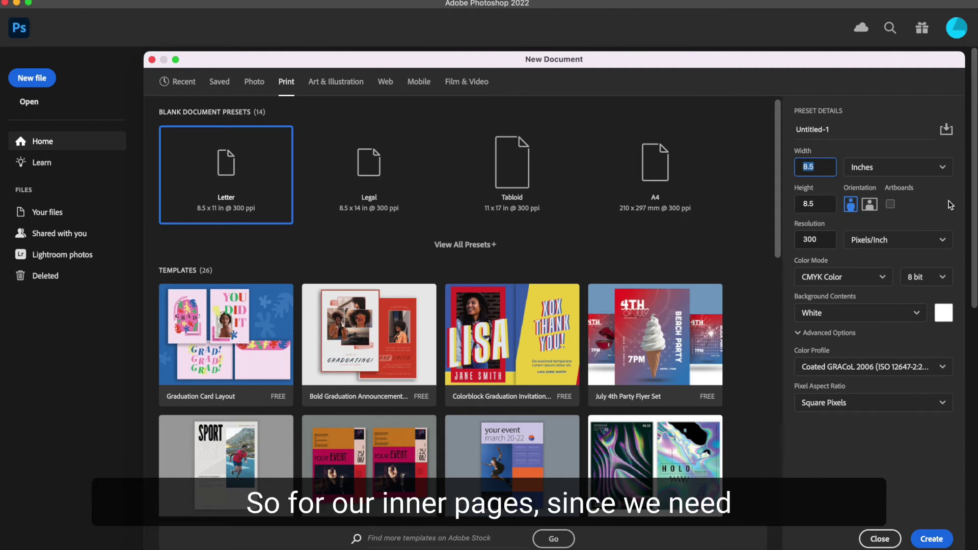
{"action": "type", "text": "8"}
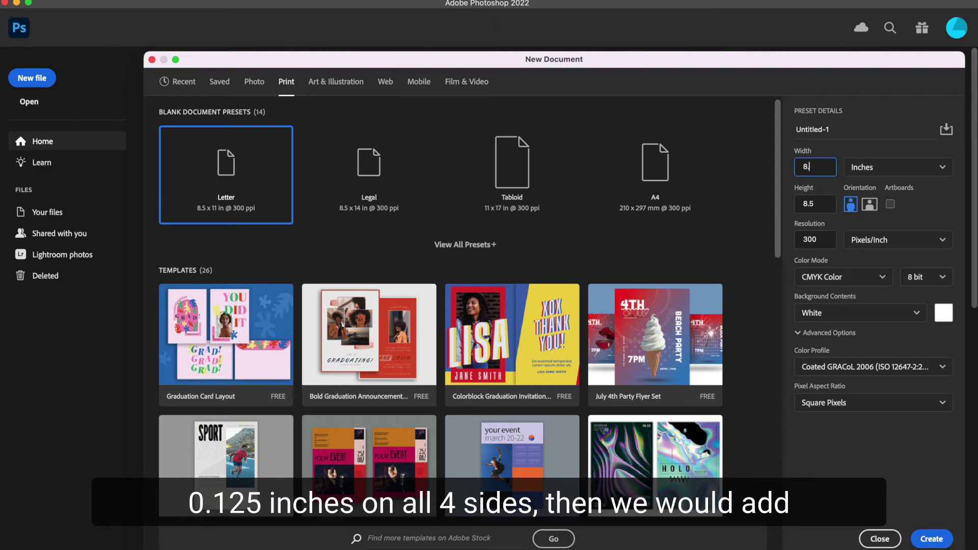
{"action": "type", "text": ".75"}
{"action": "key", "text": "Tab"}
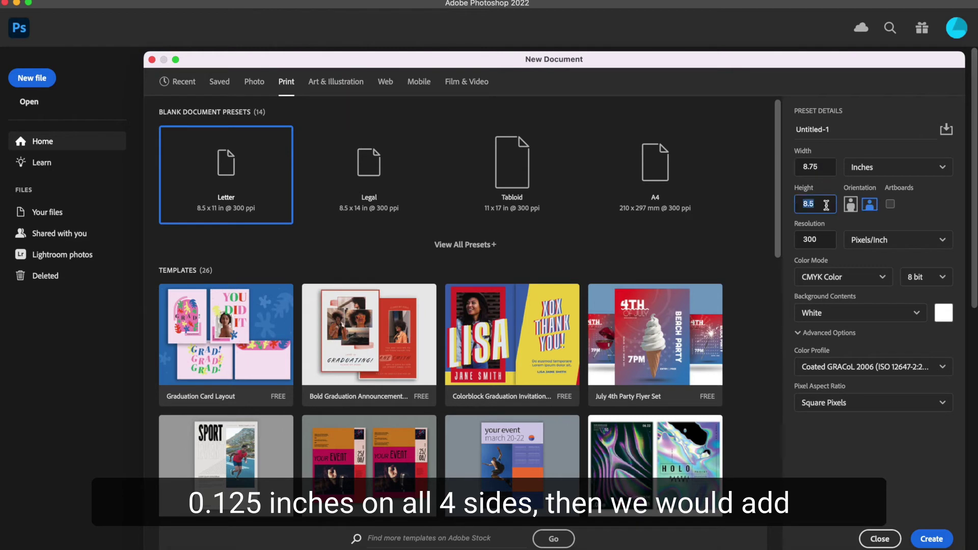
{"action": "type", "text": "8"}
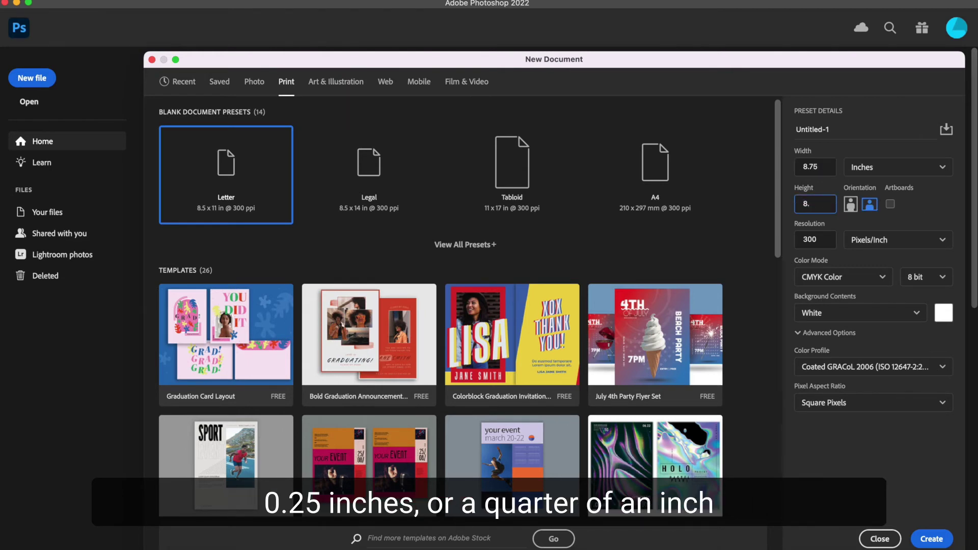
{"action": "type", "text": ".75"}
{"action": "key", "text": "Tab"}
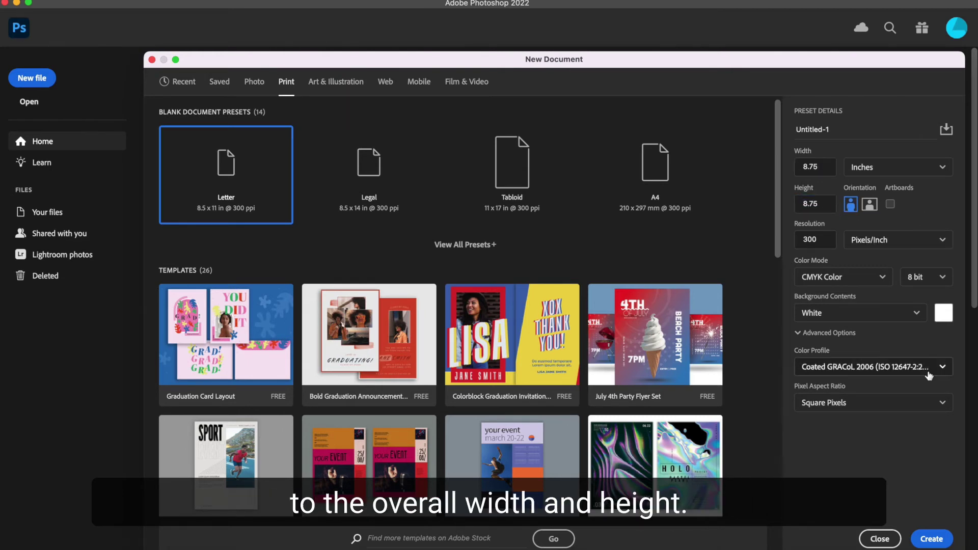
{"action": "left_click", "coordinate": [931, 537]}
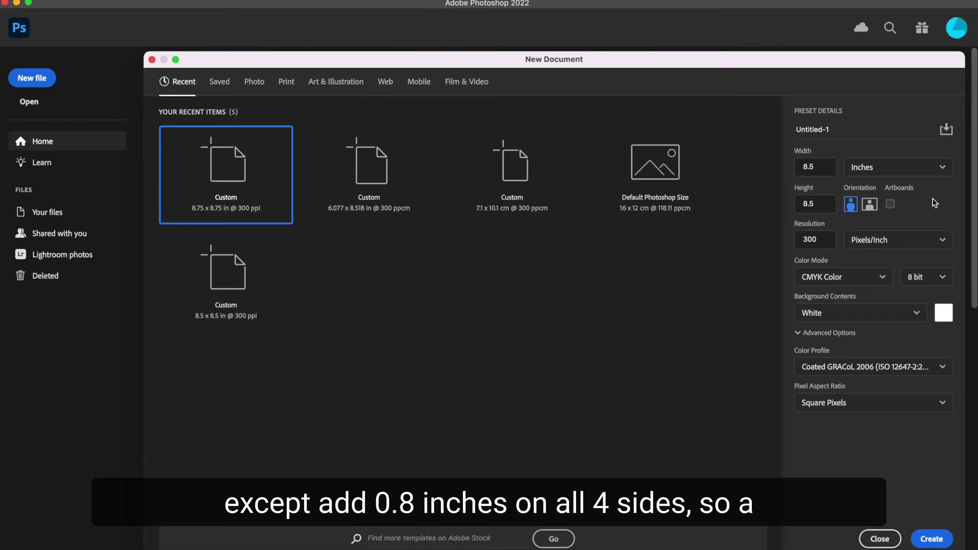
Set width and height to 10.1 in and create the 300 ppi CMYK canvas
{"action": "left_click", "coordinate": [800, 166]}
{"action": "type", "text": "10.1"}
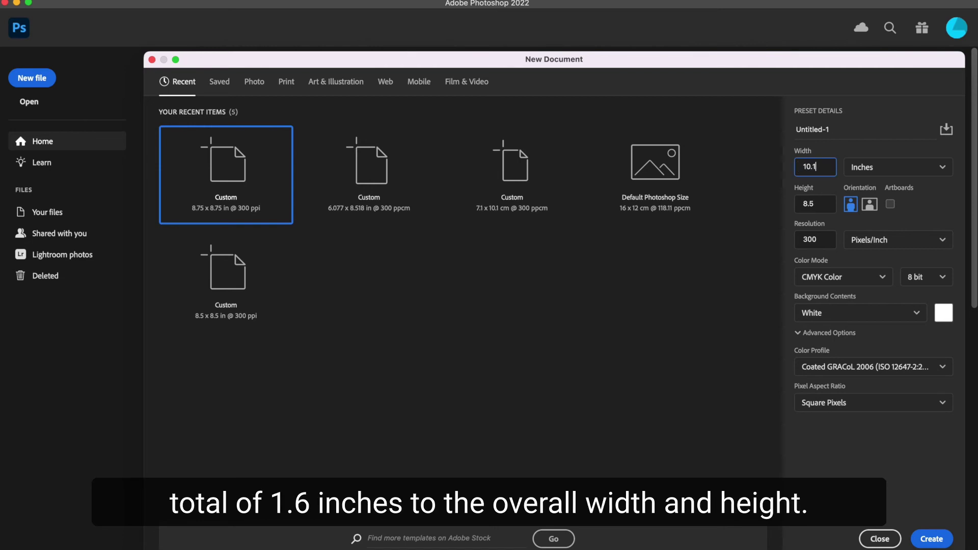
{"action": "left_click", "coordinate": [804, 203]}
{"action": "type", "text": "1"}
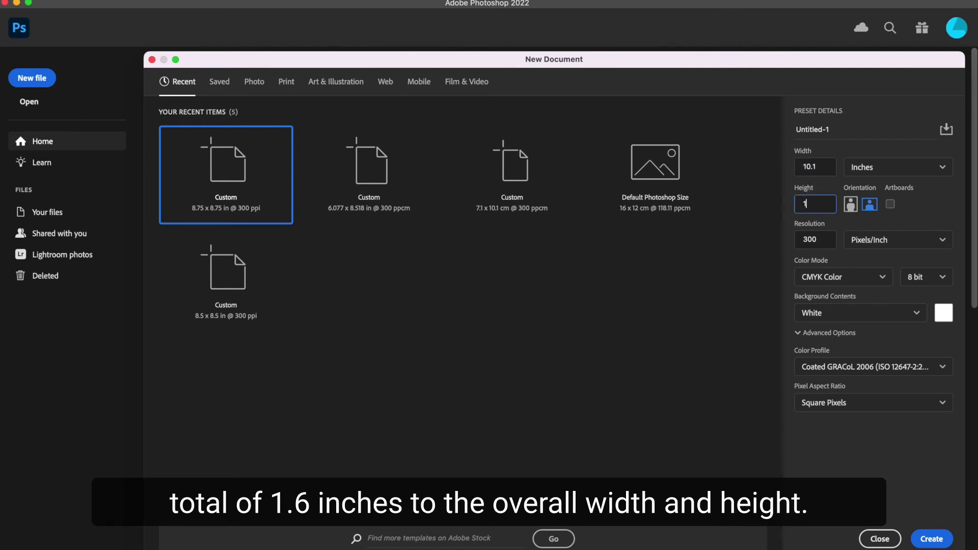
{"action": "type", "text": "0.1"}
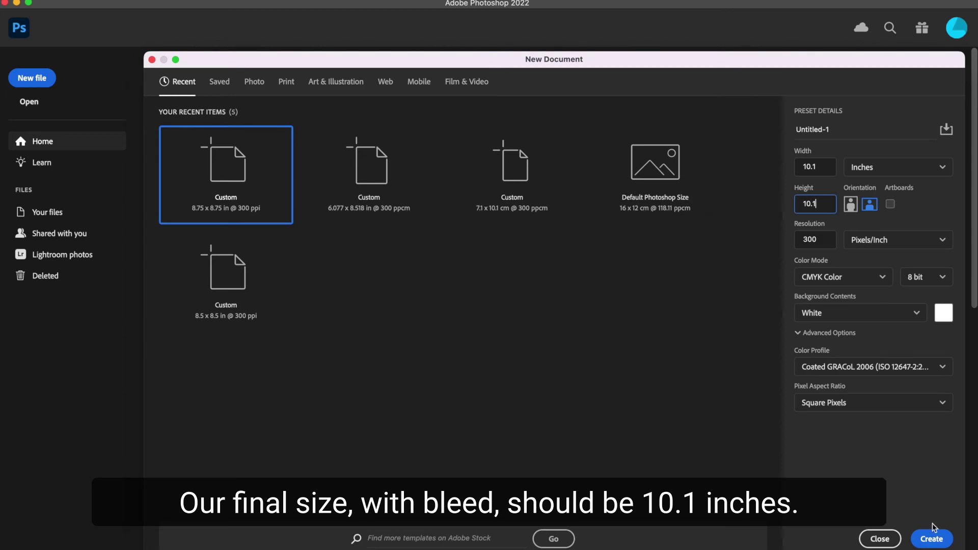
{"action": "left_click", "coordinate": [932, 539]}
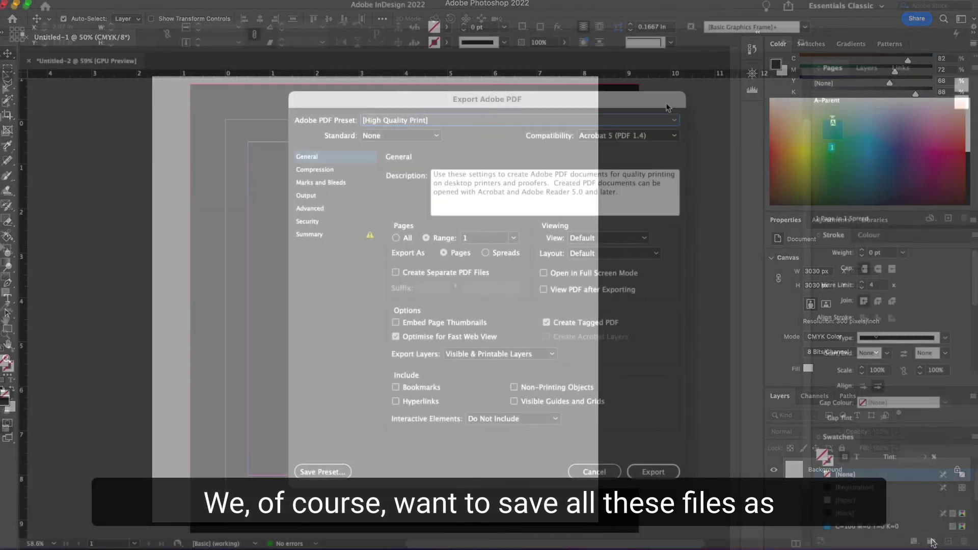
Choose [High Quality Print], export all pages, and tick Use Document Bleed Settings
{"action": "left_click", "coordinate": [514, 121]}
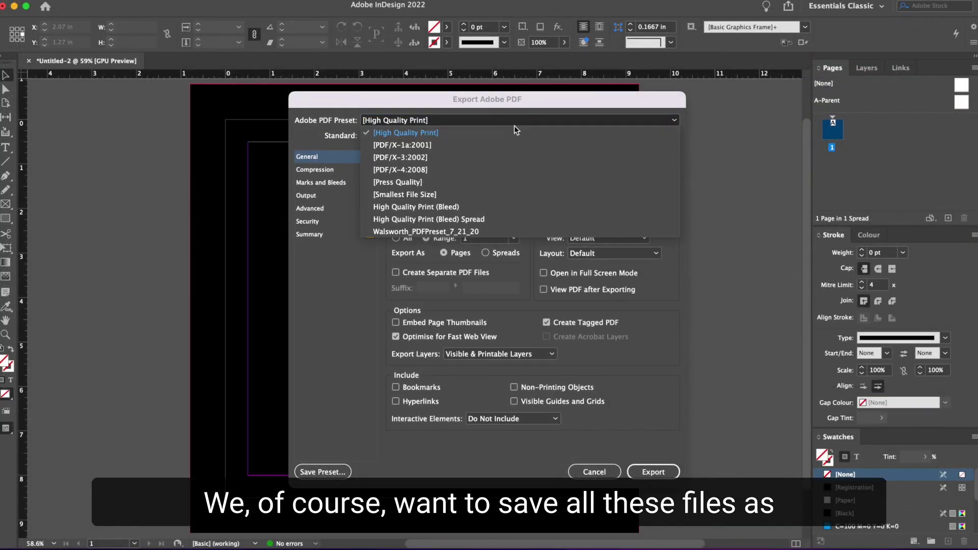
{"action": "left_click", "coordinate": [480, 132]}
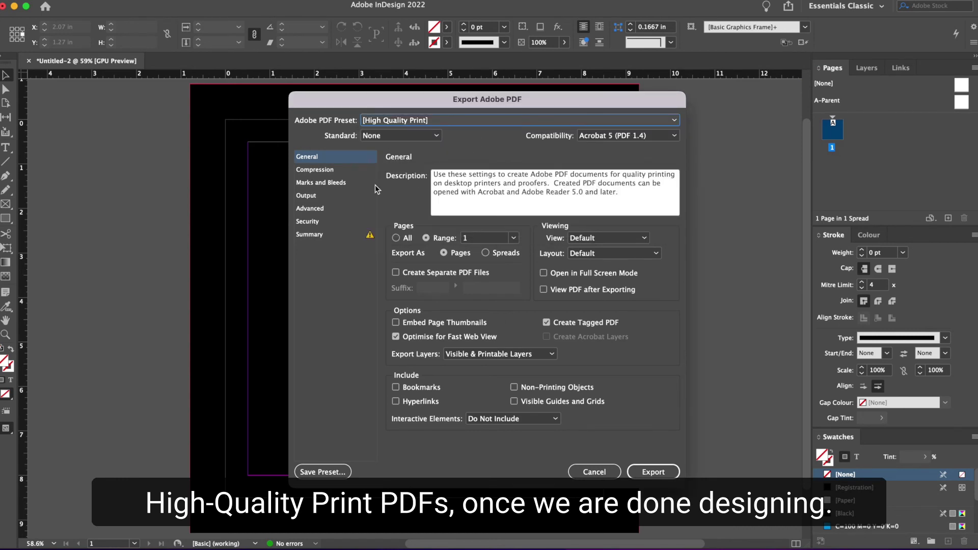
{"action": "left_click", "coordinate": [359, 242]}
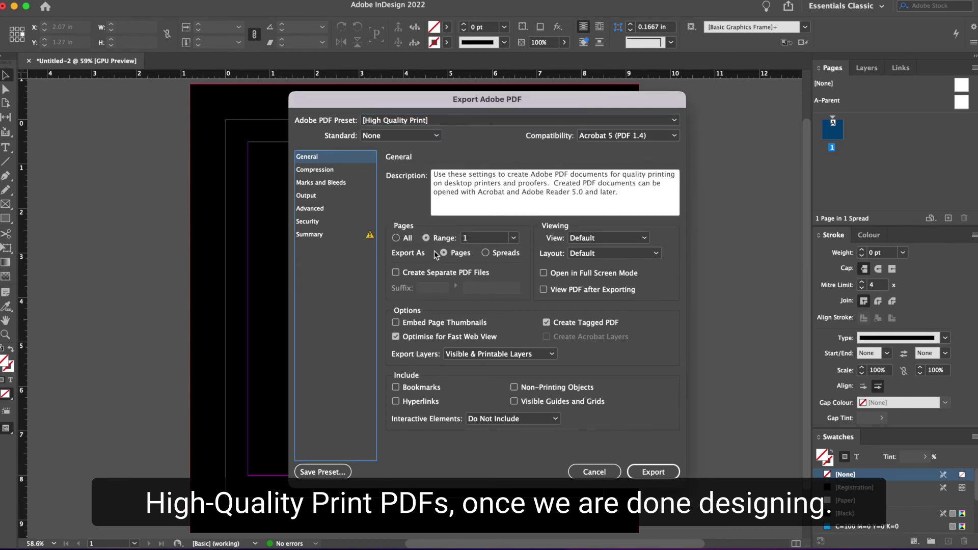
{"action": "left_click", "coordinate": [397, 238]}
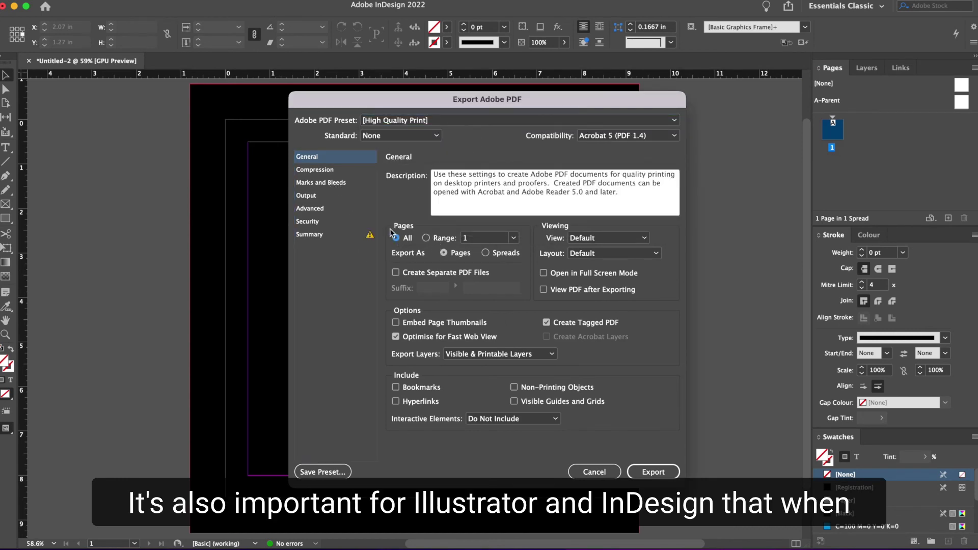
{"action": "left_click", "coordinate": [326, 181]}
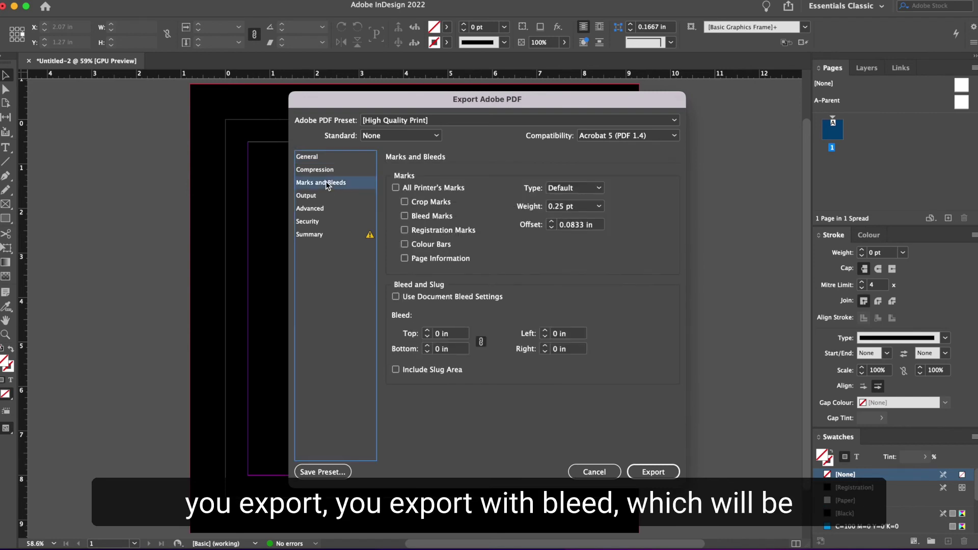
{"action": "left_click", "coordinate": [396, 296]}
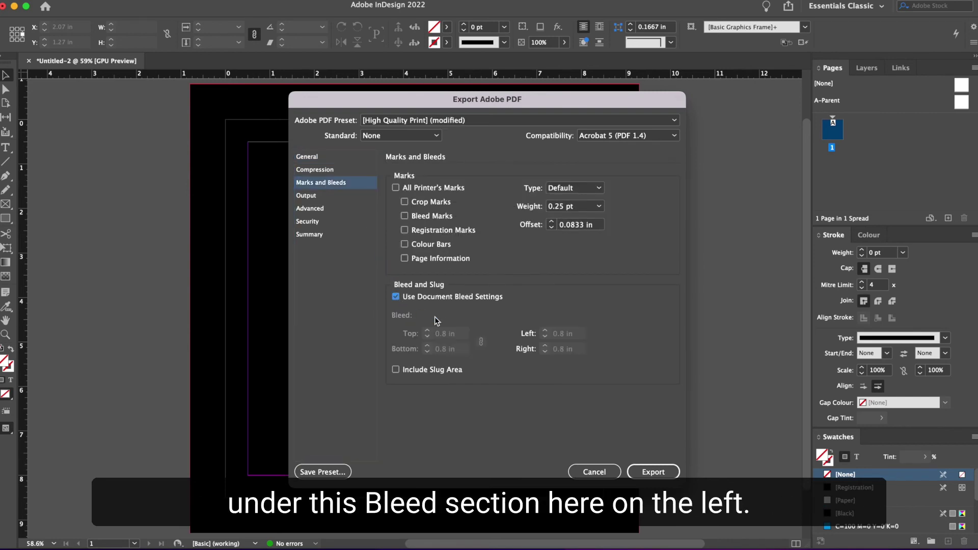